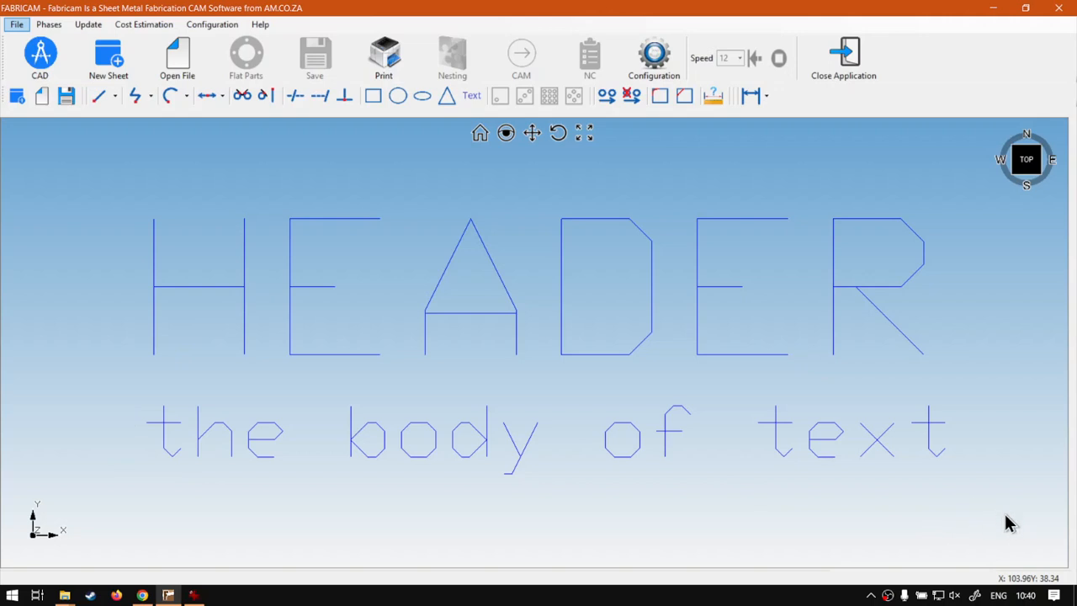
Clear all existing lettering and place the text HEADER at 20 mm size at X 0, Y 0
{"action": "mouse_move", "coordinate": [1015, 519]}
{"action": "left_mouse_down"}
{"action": "mouse_move", "coordinate": [197, 221]}
{"action": "mouse_move", "coordinate": [67, 153]}
{"action": "left_mouse_up"}
{"action": "key", "text": "Delete"}
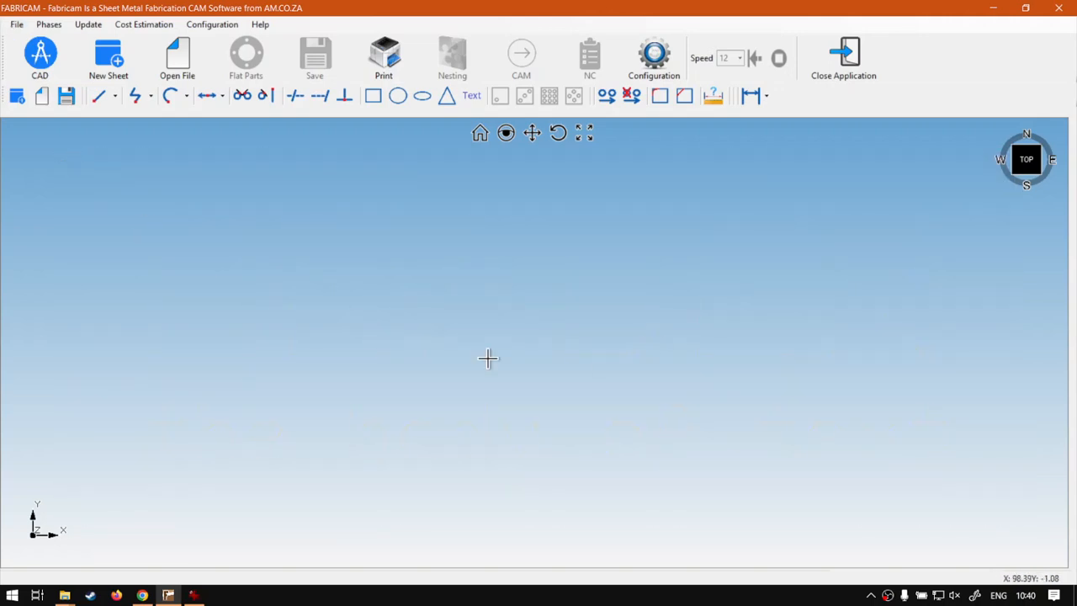
{"action": "left_click", "coordinate": [472, 98]}
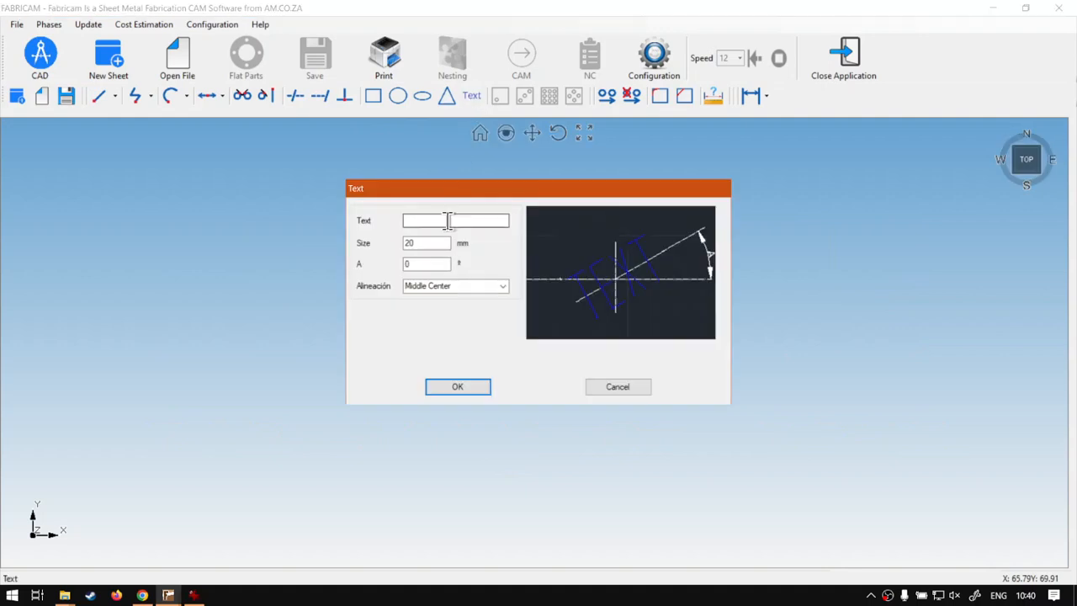
{"action": "type", "text": "H"}
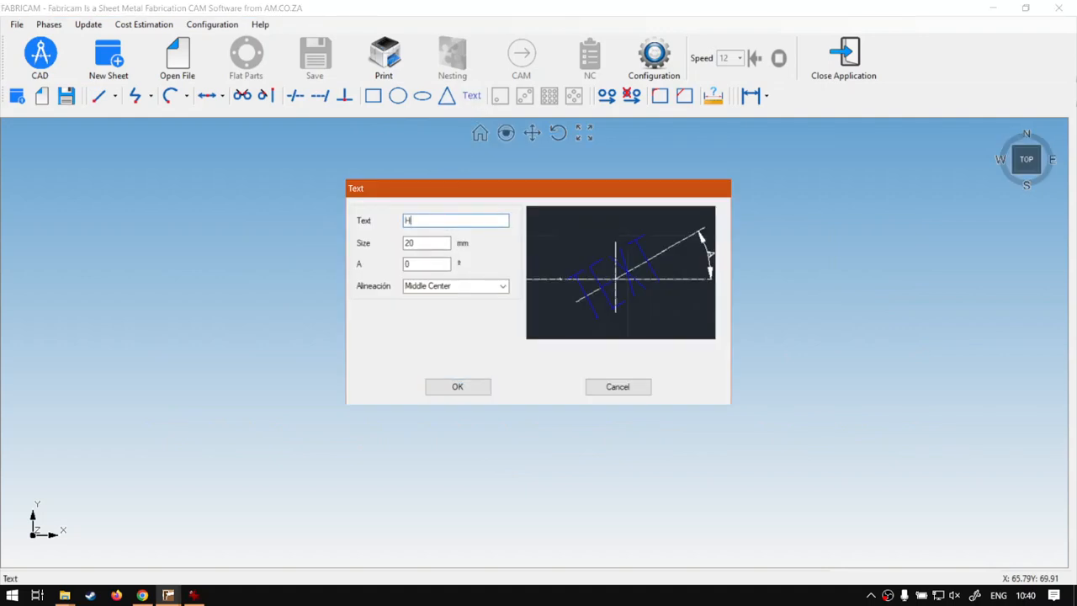
{"action": "type", "text": "EADER"}
{"action": "left_click_drag", "start_coordinate": [433, 243], "coordinate": [360, 243]}
{"action": "left_click", "coordinate": [458, 387]}
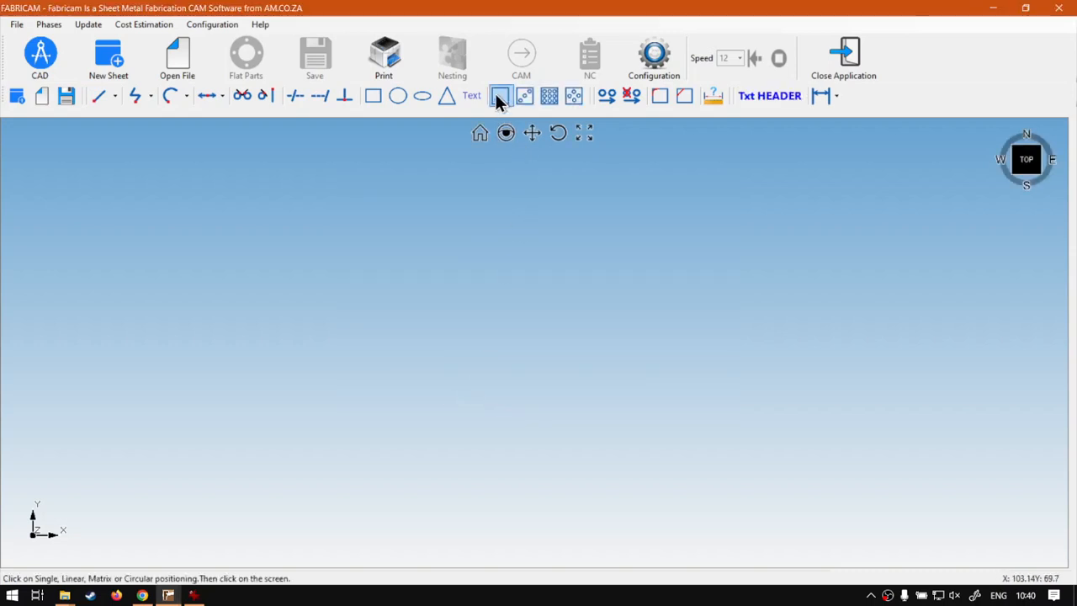
{"action": "left_click", "coordinate": [391, 311]}
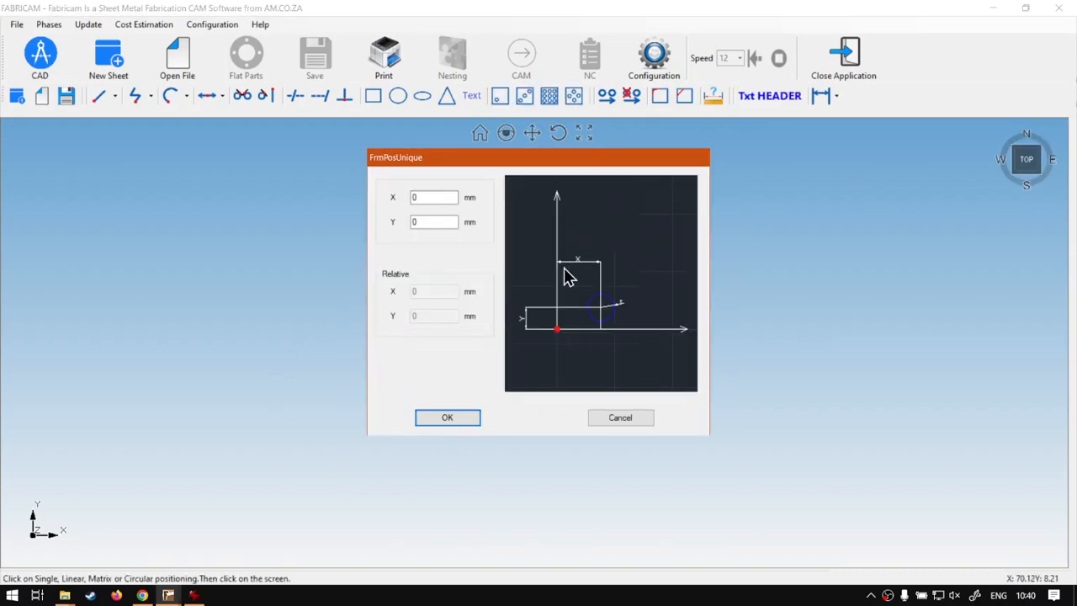
{"action": "left_click", "coordinate": [446, 417]}
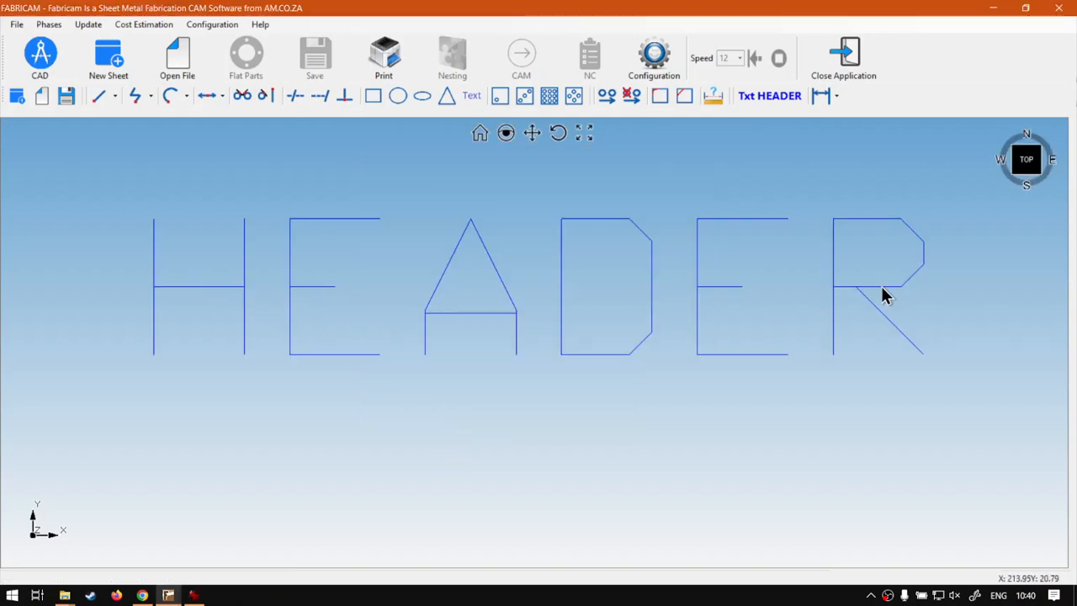
Define a new text reading "the body of text" with a size of 15 mm and Middle Center alignment
{"action": "left_click", "coordinate": [472, 97]}
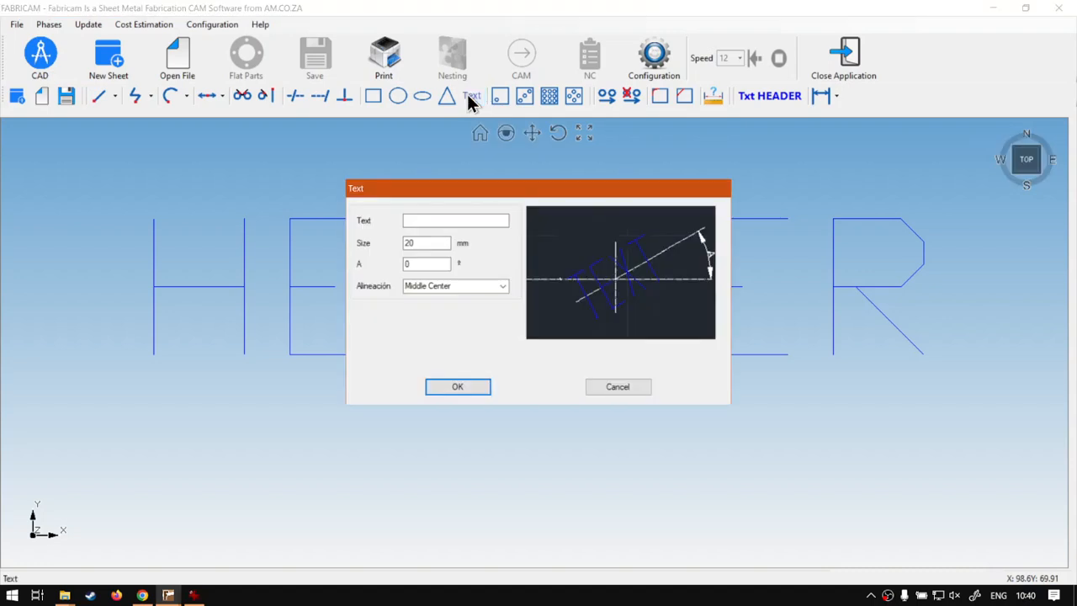
{"action": "left_click", "coordinate": [422, 220]}
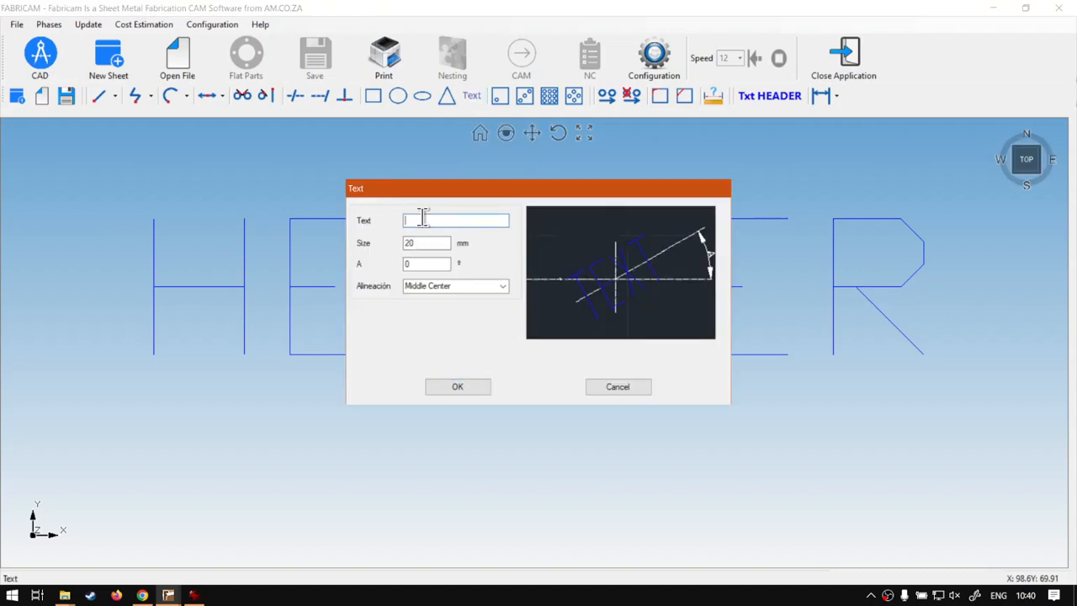
{"action": "type", "text": "the body of text"}
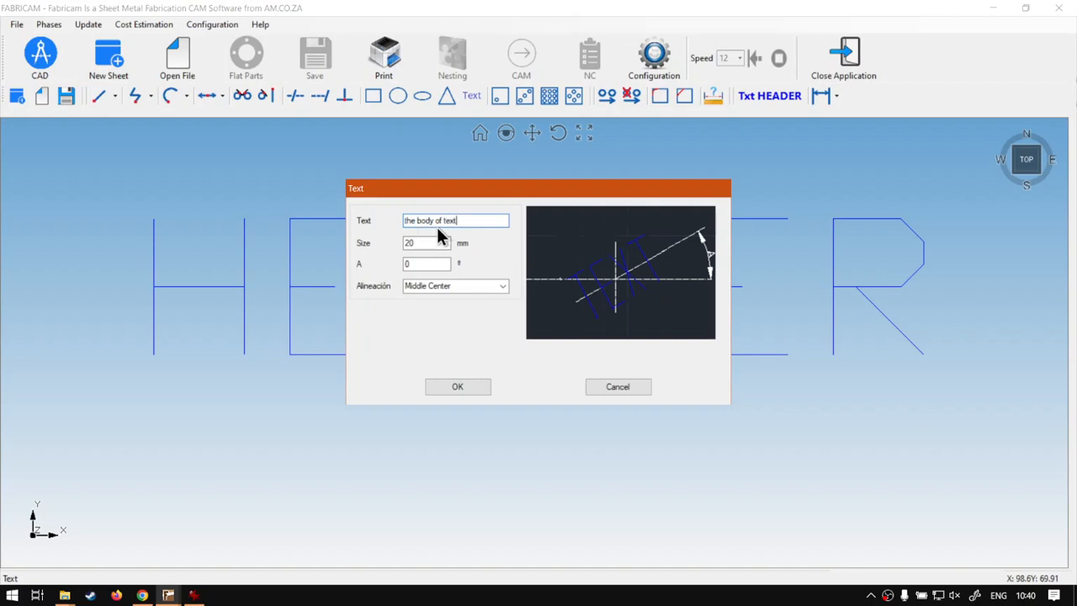
{"action": "left_click_drag", "start_coordinate": [431, 244], "coordinate": [384, 243]}
{"action": "type", "text": "15"}
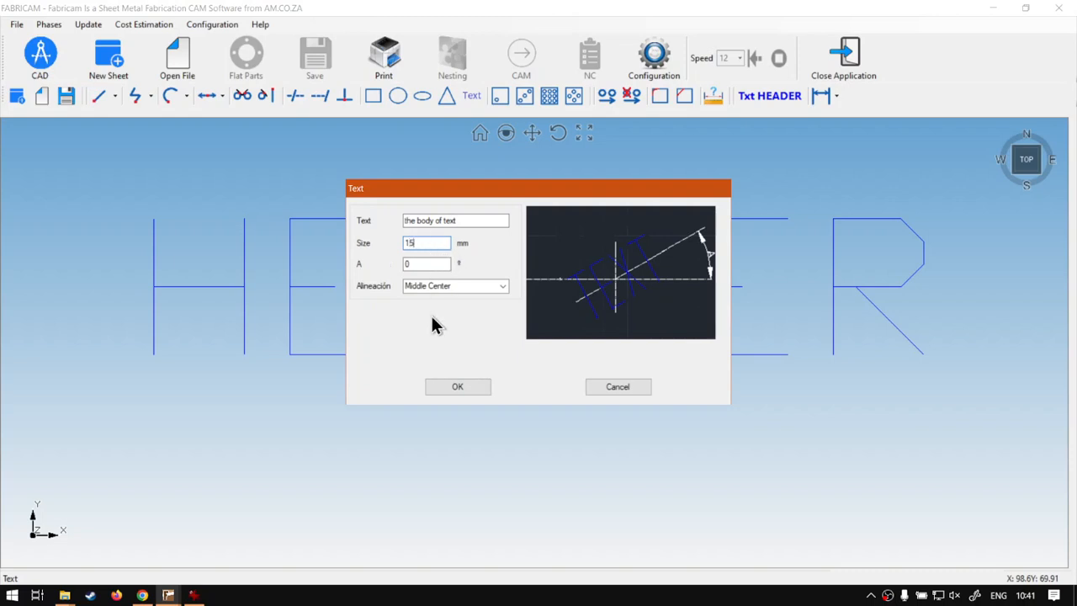
{"action": "left_click", "coordinate": [461, 387]}
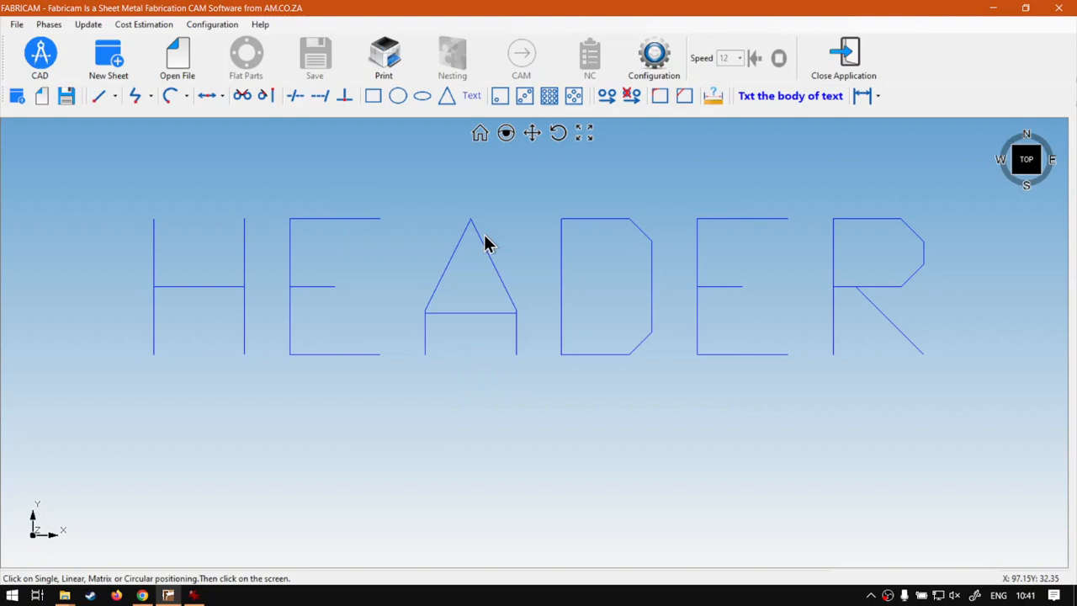
Place the body text as a single item beneath the header at X 0, Y -30 mm
{"action": "left_click", "coordinate": [499, 99]}
{"action": "left_click", "coordinate": [507, 178]}
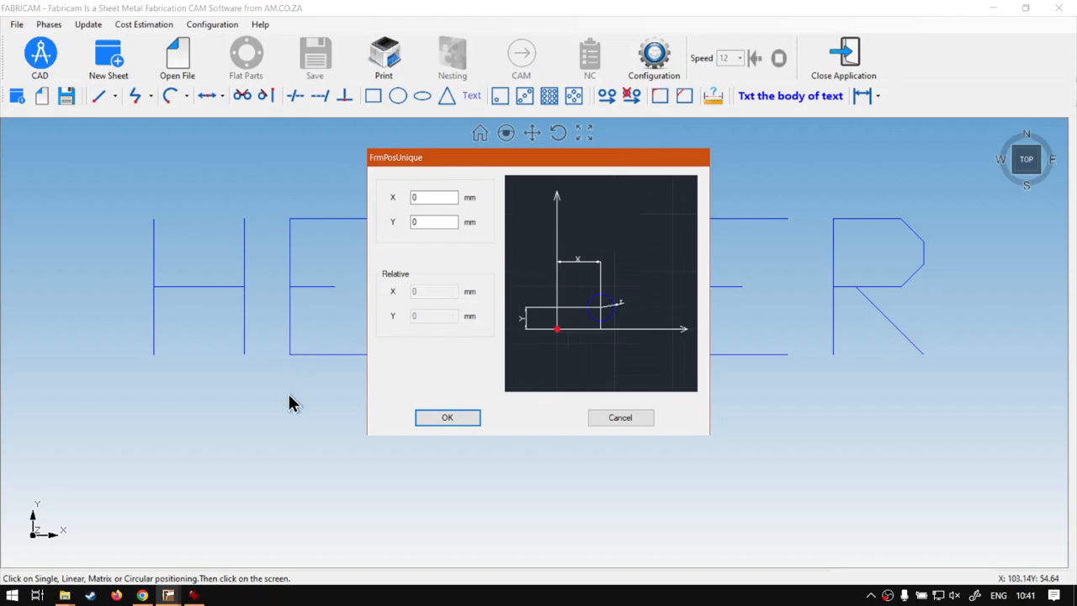
{"action": "left_click", "coordinate": [434, 221]}
{"action": "left_click_drag", "start_coordinate": [434, 220], "coordinate": [399, 225]}
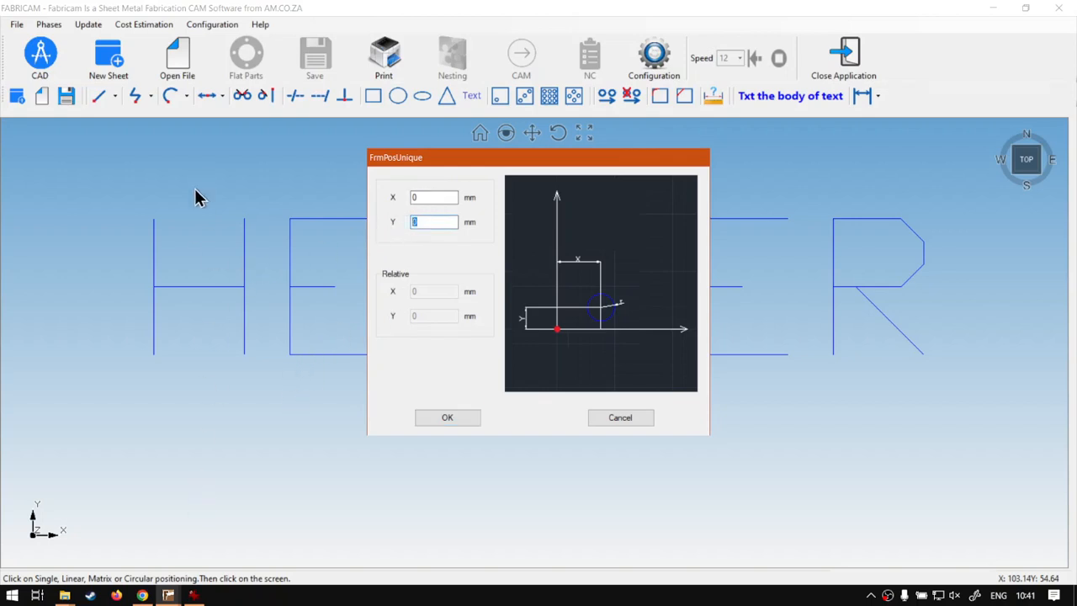
{"action": "type", "text": "-30"}
{"action": "left_click", "coordinate": [447, 419]}
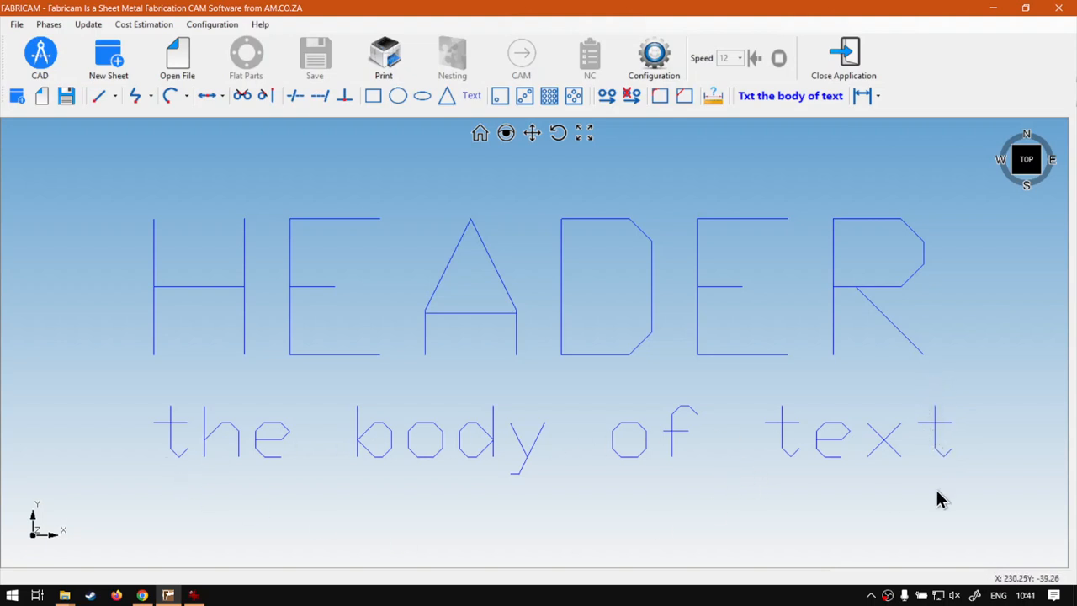
Select only the body text beneath the header and delete it
{"action": "left_click_drag", "start_coordinate": [1022, 494], "coordinate": [107, 378]}
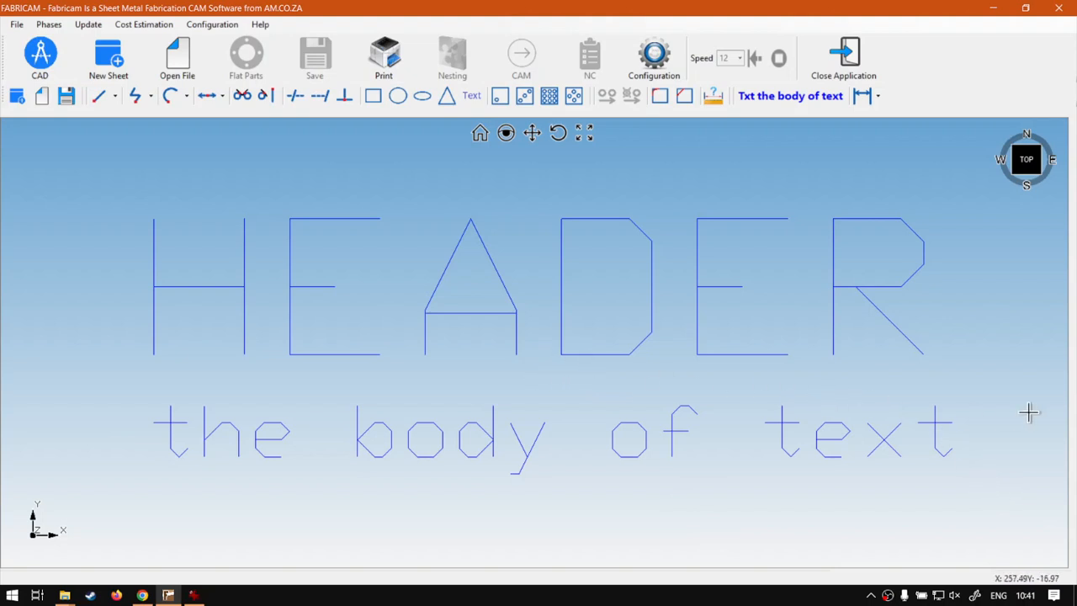
{"action": "mouse_move", "coordinate": [997, 486]}
{"action": "left_mouse_down"}
{"action": "mouse_move", "coordinate": [335, 368]}
{"action": "mouse_move", "coordinate": [84, 341]}
{"action": "left_mouse_up"}
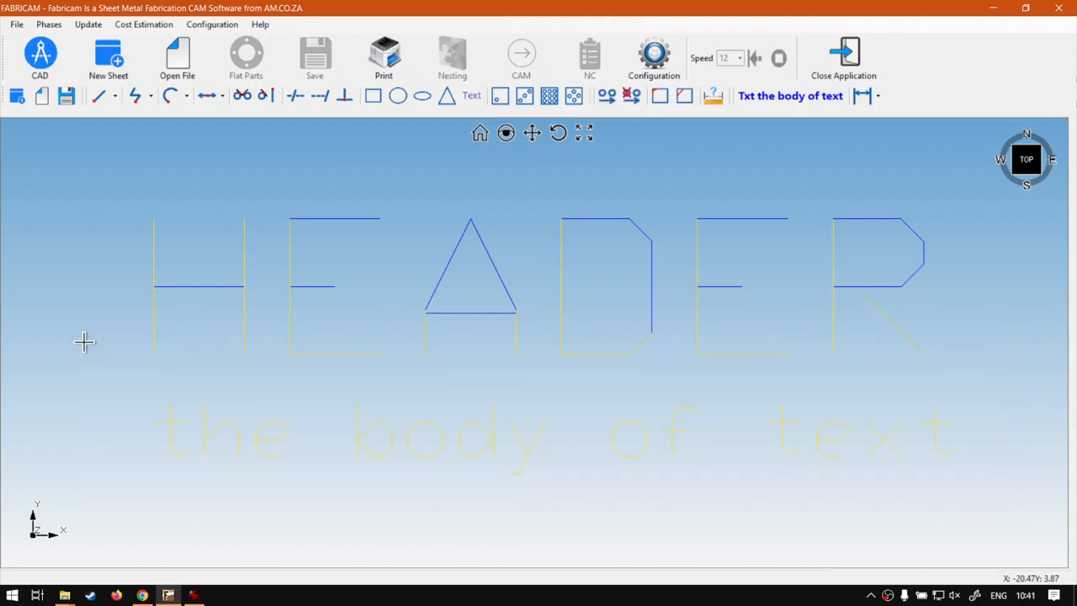
{"action": "key", "text": "Escape"}
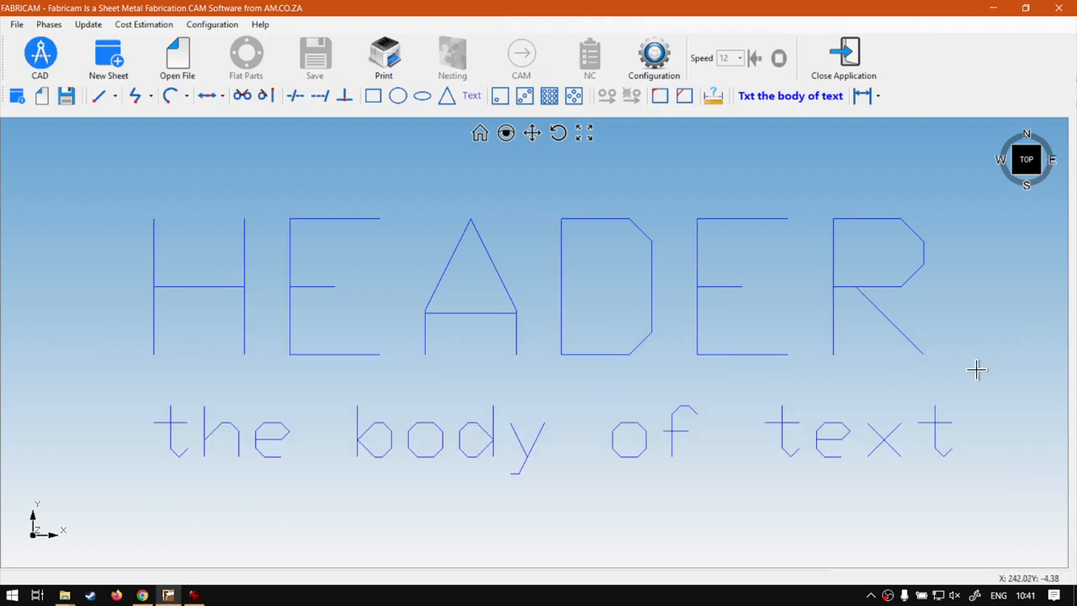
{"action": "left_click_drag", "start_coordinate": [976, 370], "coordinate": [22, 127]}
{"action": "key", "text": "Escape"}
{"action": "mouse_move", "coordinate": [1048, 507]}
{"action": "left_mouse_down"}
{"action": "mouse_move", "coordinate": [426, 380]}
{"action": "mouse_move", "coordinate": [5, 363]}
{"action": "left_mouse_up"}
{"action": "key", "text": "Delete"}
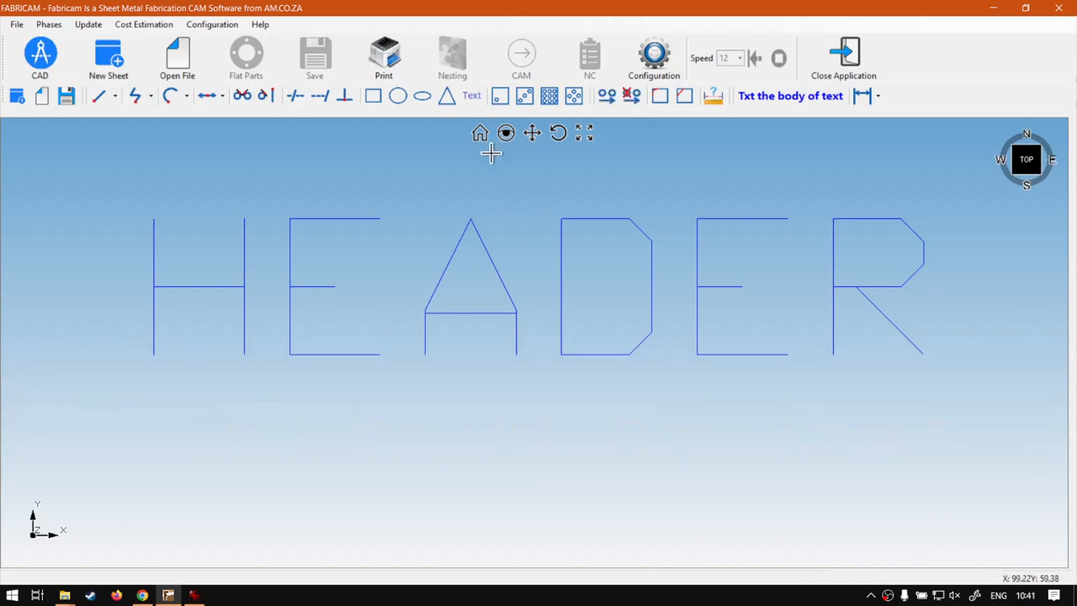
Create the body line "the body of text" again as 15 mm text with Middle Center alignment
{"action": "left_click", "coordinate": [473, 97]}
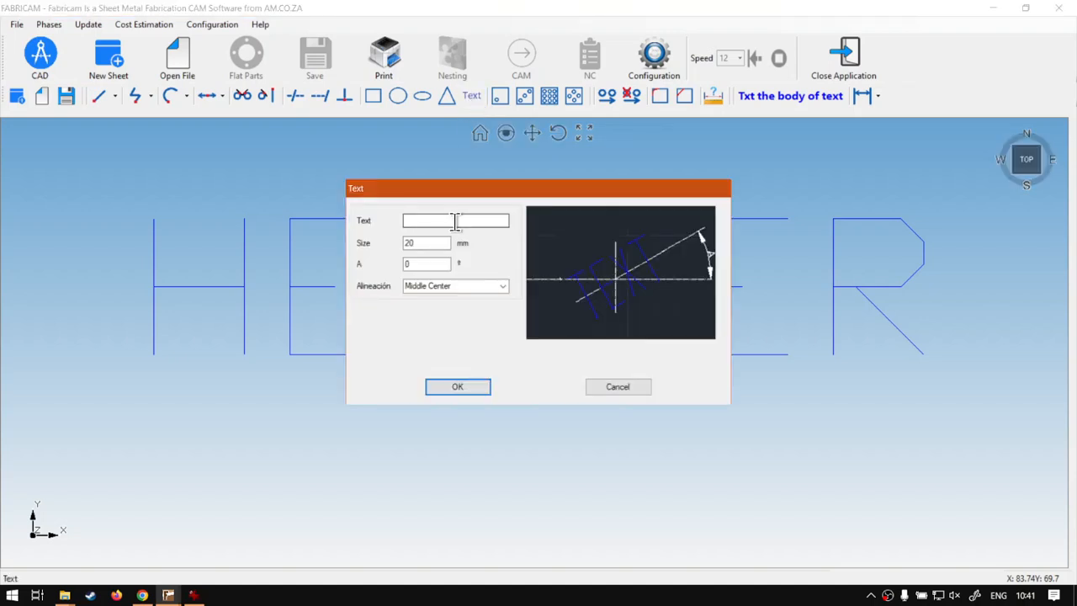
{"action": "type", "text": "the"}
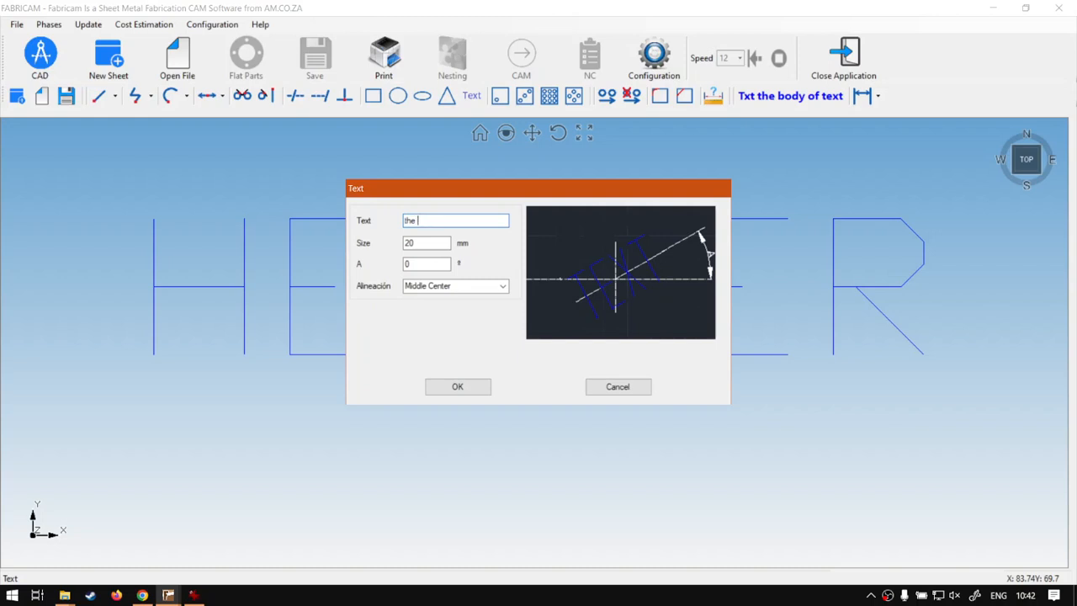
{"action": "type", "text": " body of text"}
{"action": "left_click_drag", "start_coordinate": [439, 243], "coordinate": [374, 243]}
{"action": "type", "text": "15"}
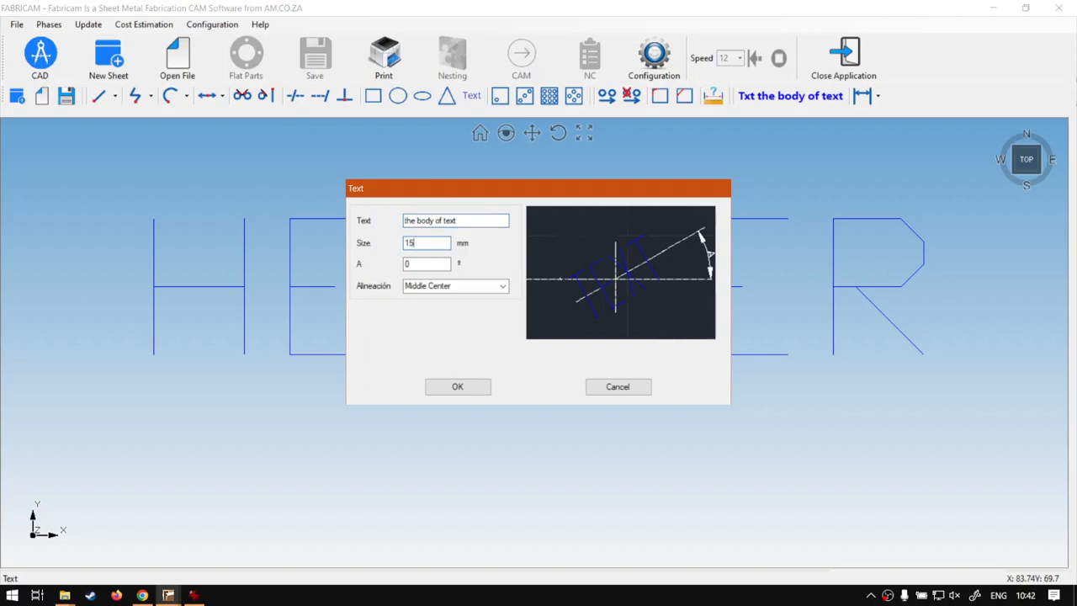
{"action": "left_click", "coordinate": [460, 388]}
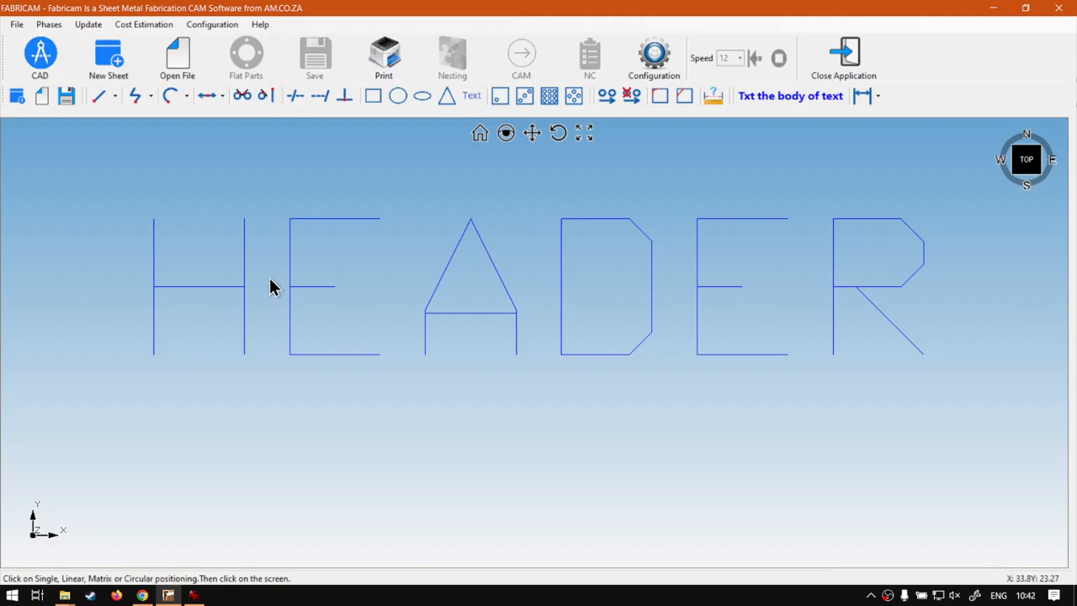
Position the body text beneath the header at X -2 mm, Y -25 mm
{"action": "left_click", "coordinate": [486, 394]}
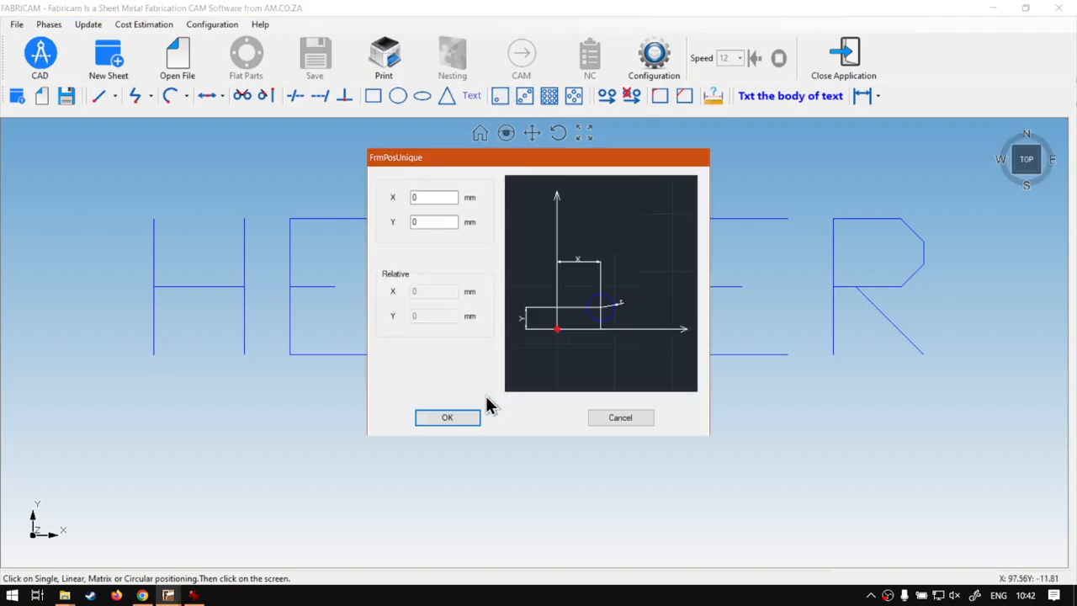
{"action": "left_click_drag", "start_coordinate": [443, 202], "coordinate": [365, 193]}
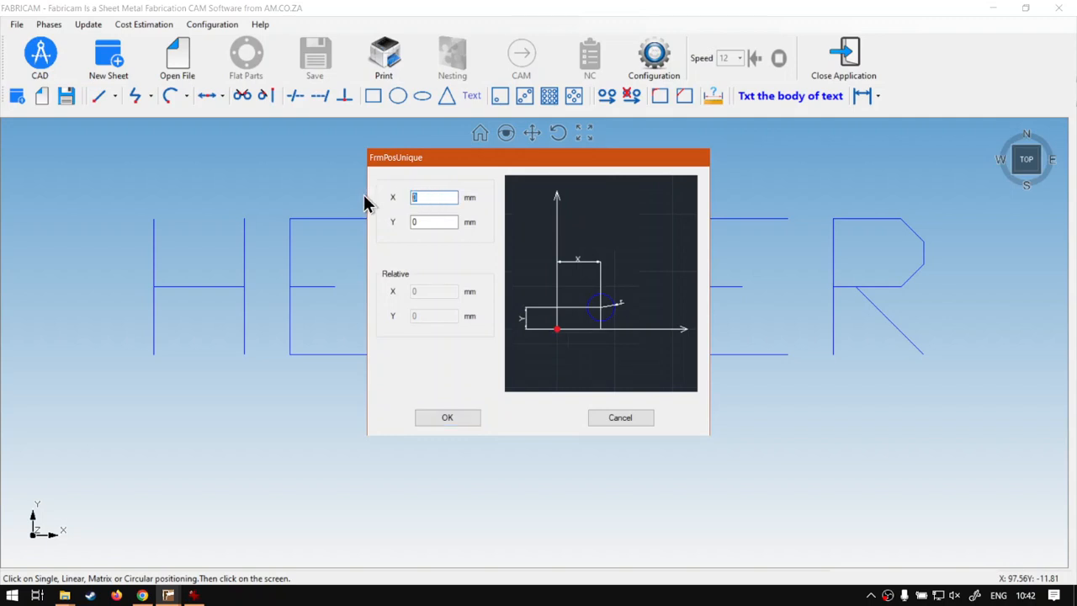
{"action": "type", "text": "-2"}
{"action": "left_click_drag", "start_coordinate": [441, 222], "coordinate": [394, 221]}
{"action": "type", "text": "-25"}
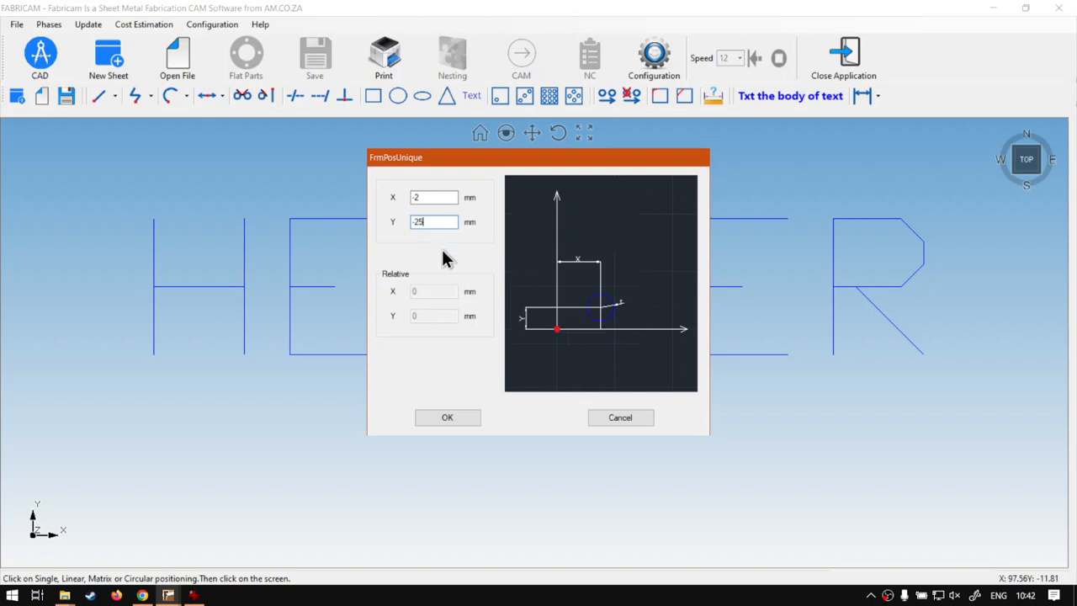
{"action": "left_click", "coordinate": [446, 418]}
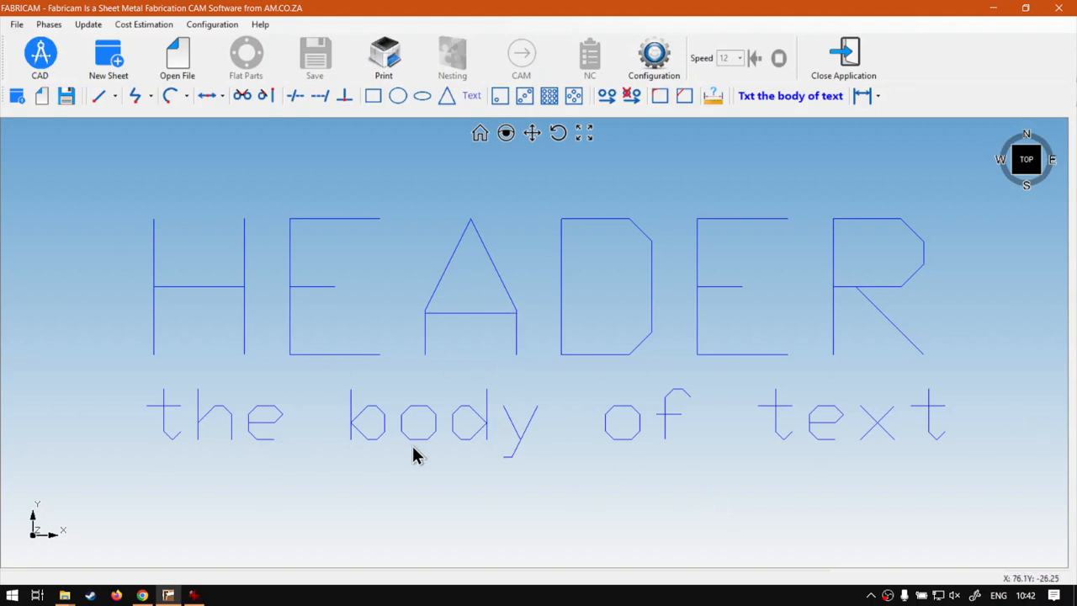
{"action": "scroll", "coordinate": [415, 444], "scroll_direction": "down", "scroll_amount": 5}
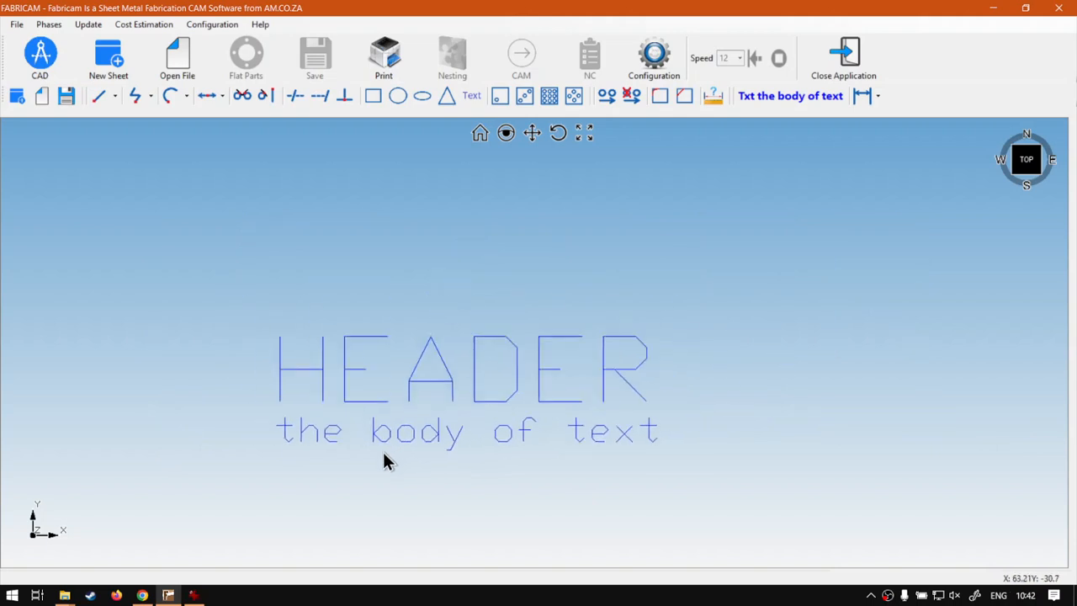
{"action": "scroll", "coordinate": [351, 482], "scroll_direction": "up", "scroll_amount": 1}
{"action": "scroll", "coordinate": [404, 293], "scroll_direction": "up", "scroll_amount": 1}
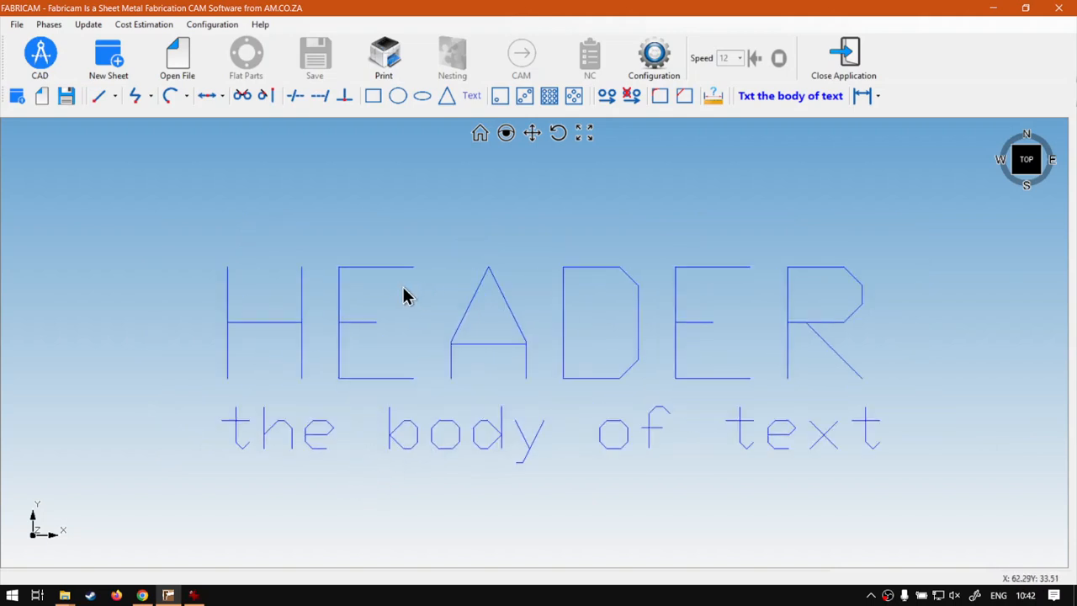
{"action": "scroll", "coordinate": [428, 325], "scroll_direction": "up", "scroll_amount": 1}
{"action": "middle_click_drag", "start_coordinate": [428, 324], "coordinate": [422, 335]}
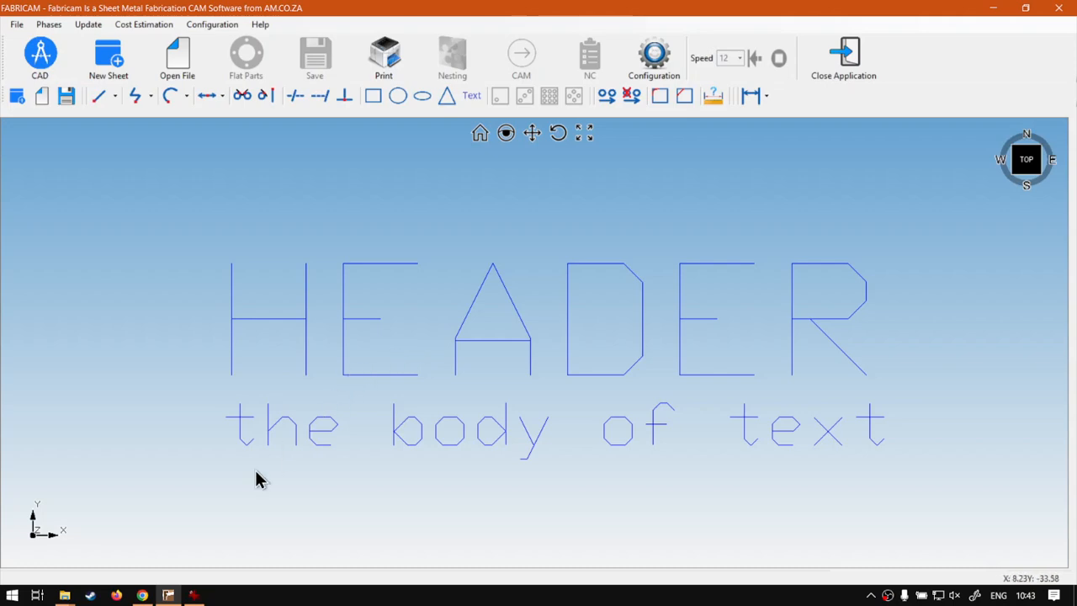
Switch to Chrome to show the Software Training Videos page on softwaretraining.co.za
{"action": "left_click", "coordinate": [150, 592]}
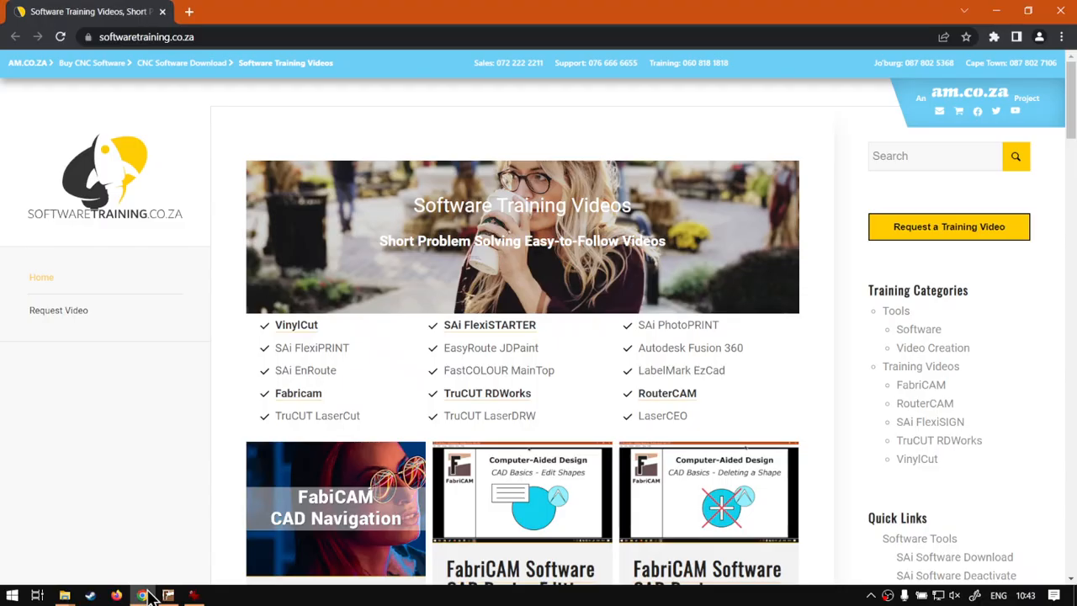